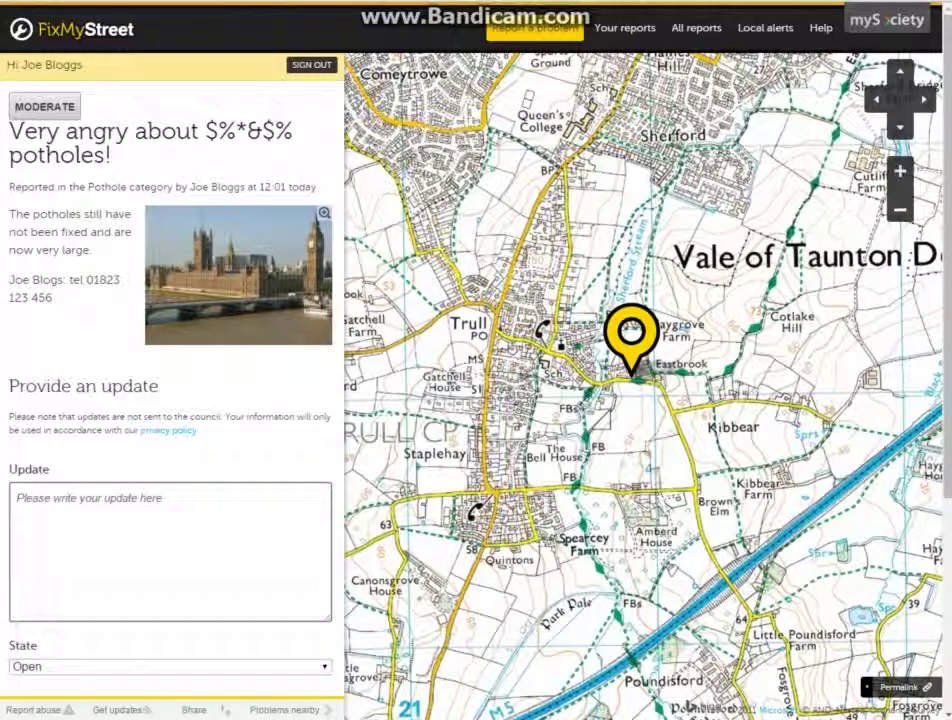
# - Review the pothole report's title and reporter details, and open the report's moderation form
pyautogui.moveTo(206, 131); pyautogui.dragTo(292, 131)
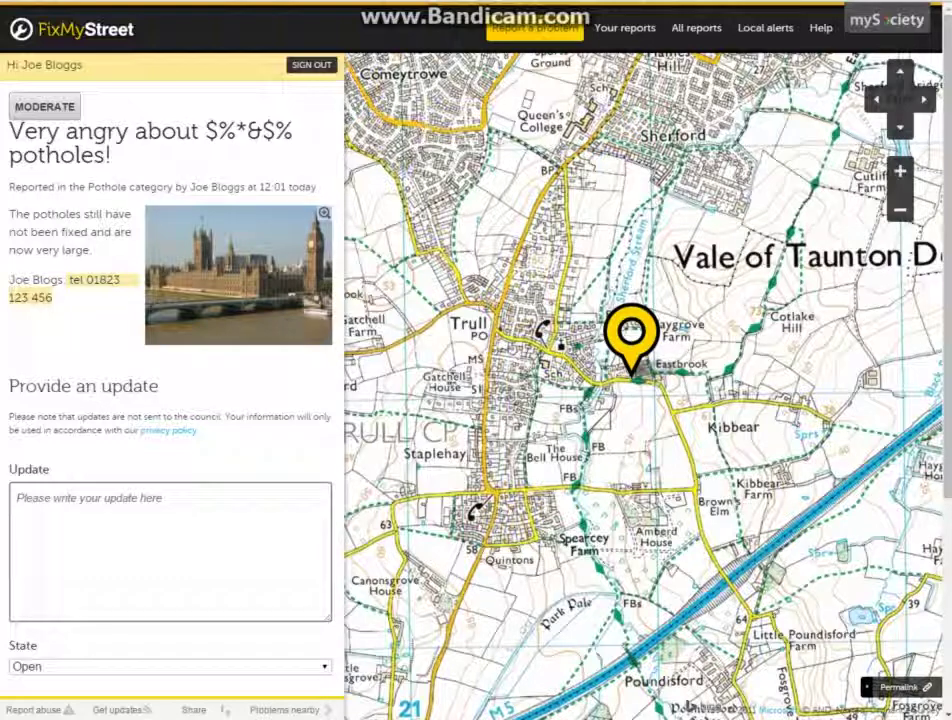
pyautogui.moveTo(190, 187); pyautogui.dragTo(198, 187)
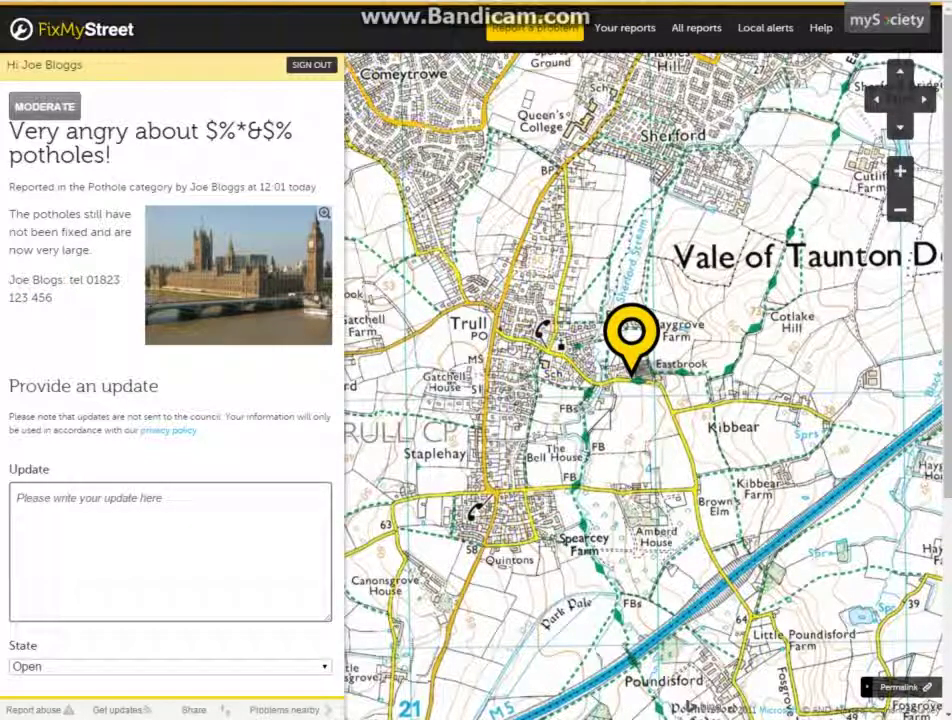
pyautogui.click(44, 106)
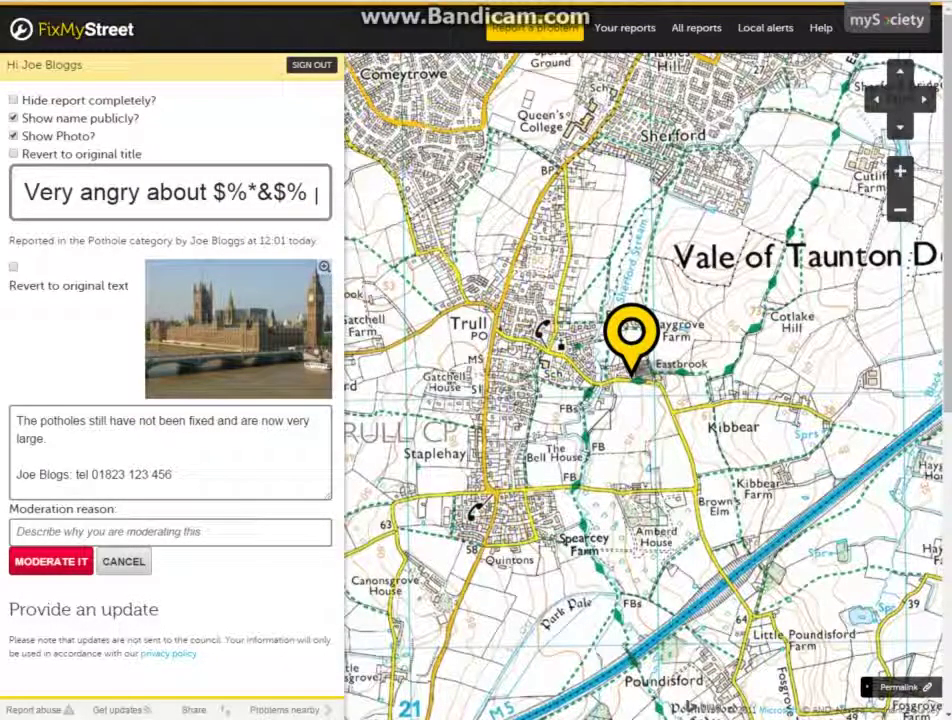
# - Try the option that hides the report completely, and switch it back off
pyautogui.moveTo(77, 100); pyautogui.dragTo(151, 100)
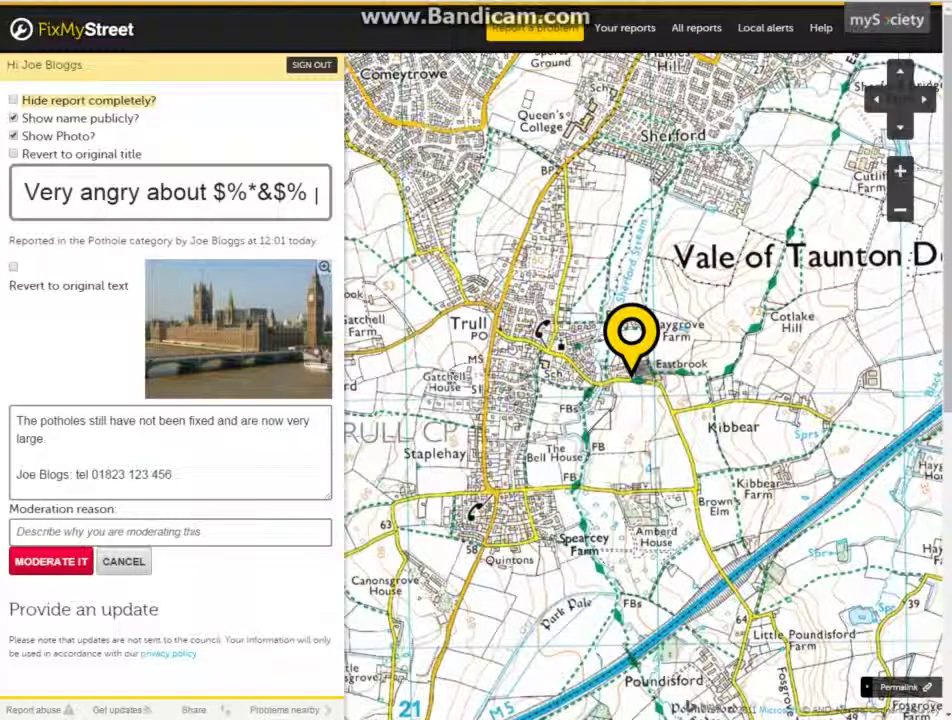
pyautogui.click(13, 100)
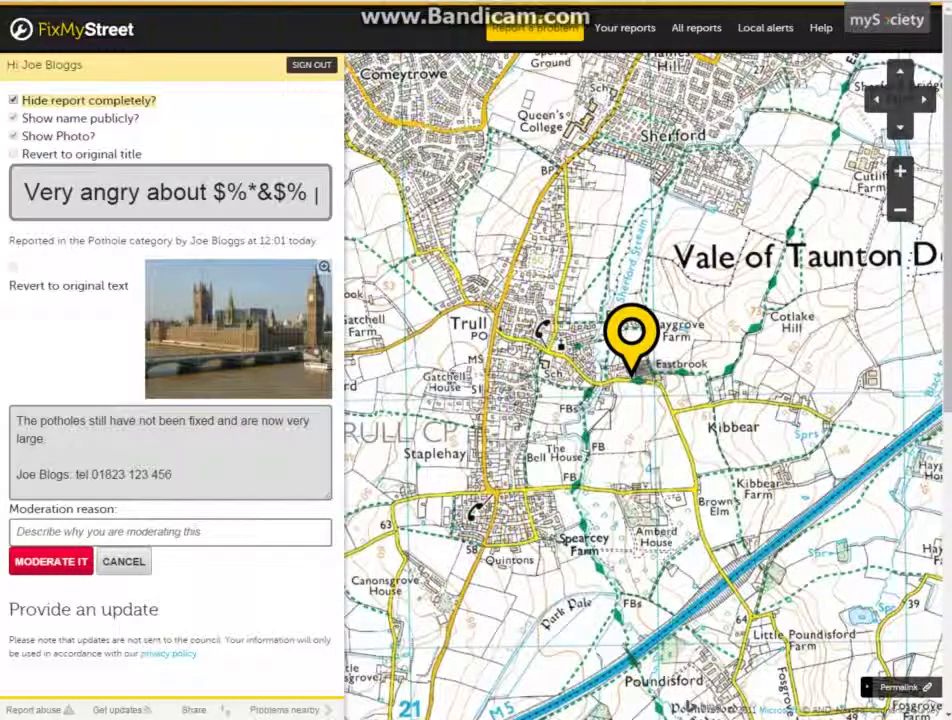
pyautogui.press('space')
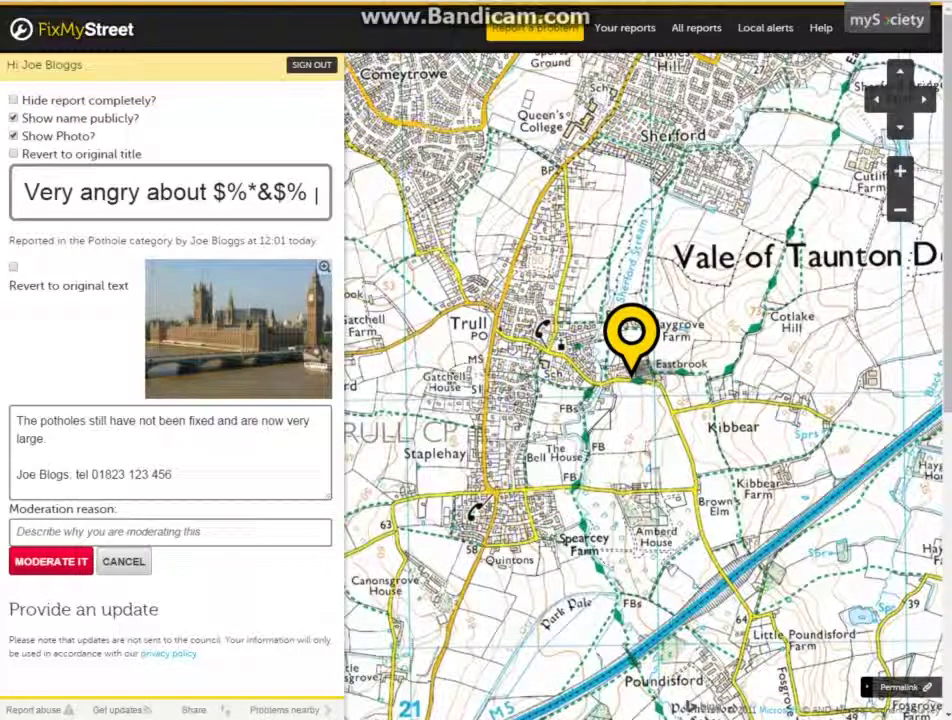
# - Remove the expletive "$%*&$%" from the report title so it reads "Very angry about potholes!"
pyautogui.moveTo(213, 192); pyautogui.dragTo(307, 192)
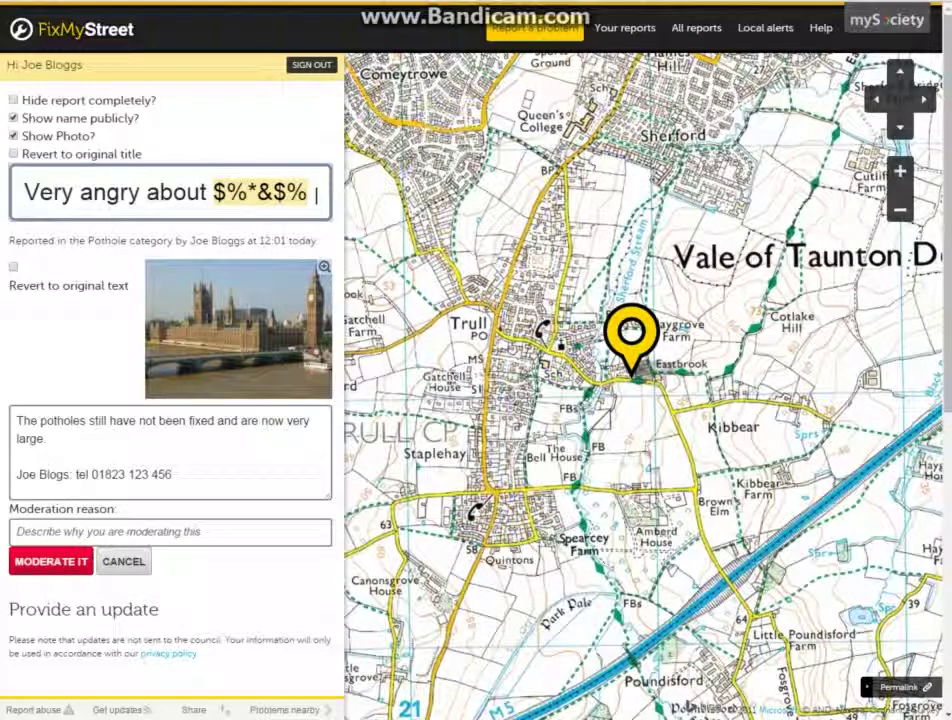
pyautogui.press('BackSpace')
pyautogui.press('BackSpace')
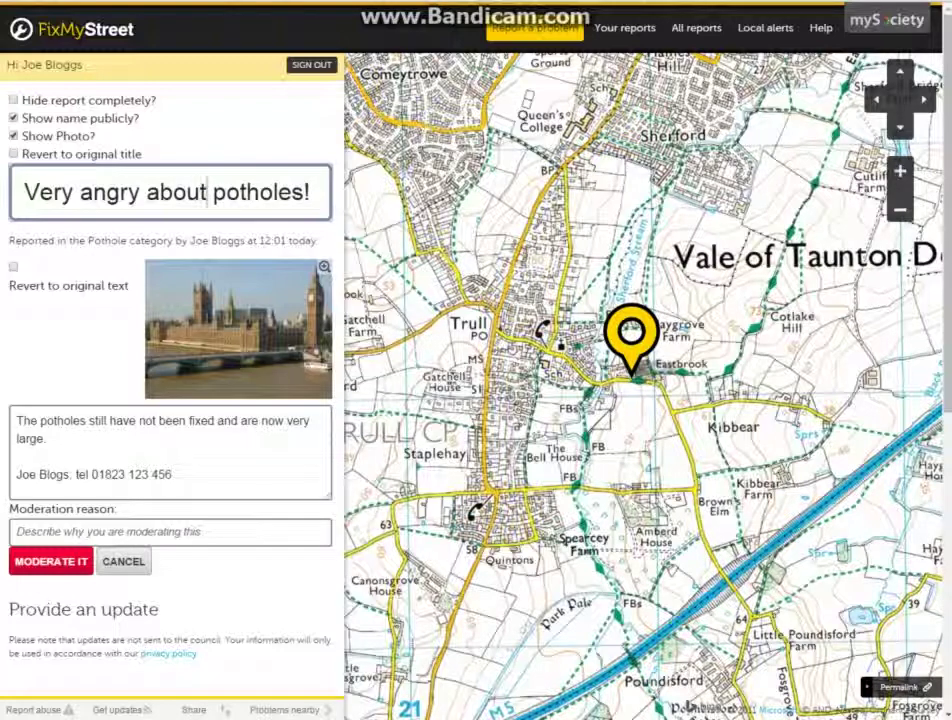
# - Set the report's photo not to be shown
pyautogui.click(33, 137)
pyautogui.moveTo(45, 136); pyautogui.dragTo(95, 136)
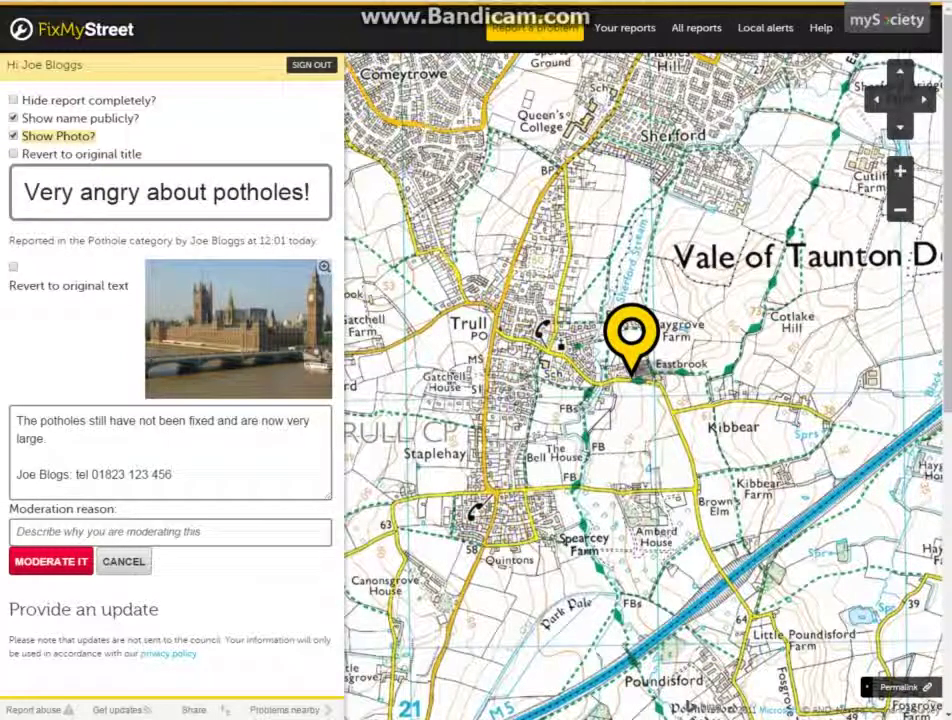
pyautogui.click(13, 136)
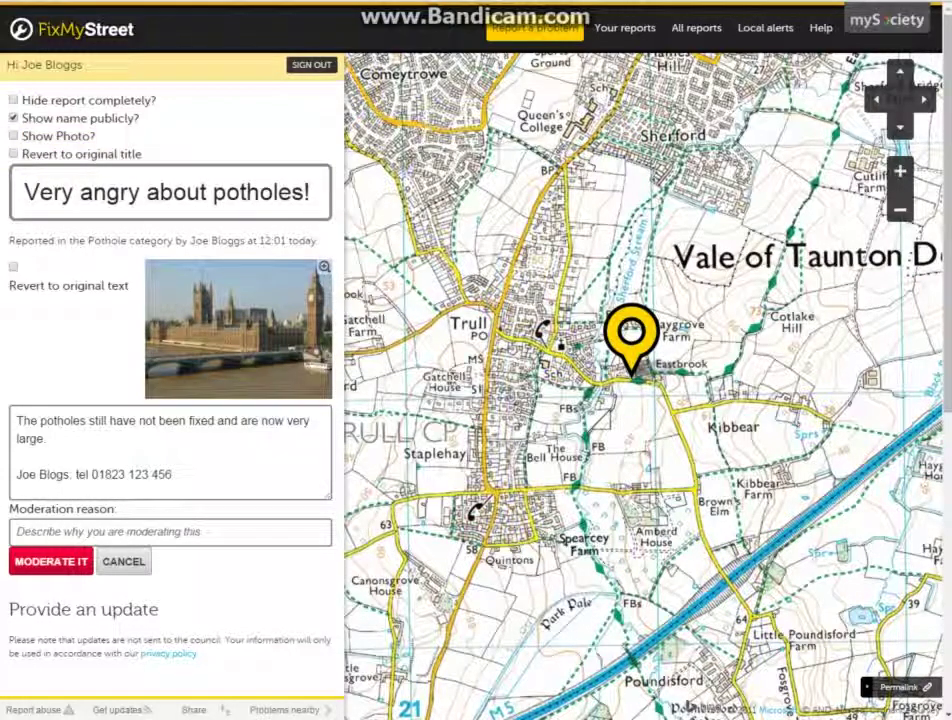
# - Delete the telephone number from the end of the report's description text
pyautogui.moveTo(172, 474); pyautogui.dragTo(16, 420)
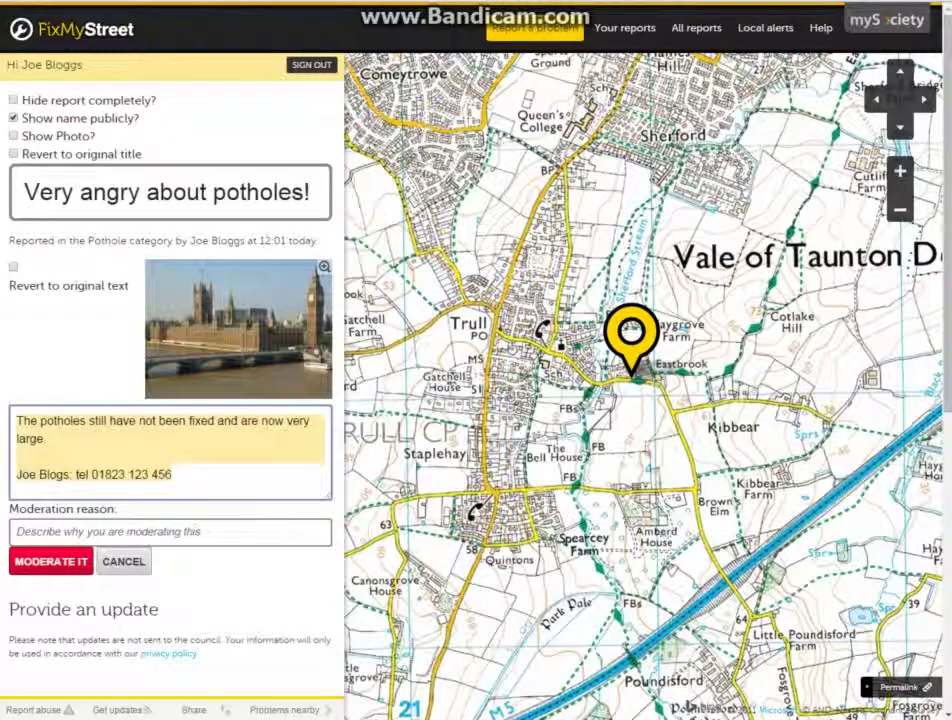
pyautogui.moveTo(172, 475); pyautogui.dragTo(76, 475)
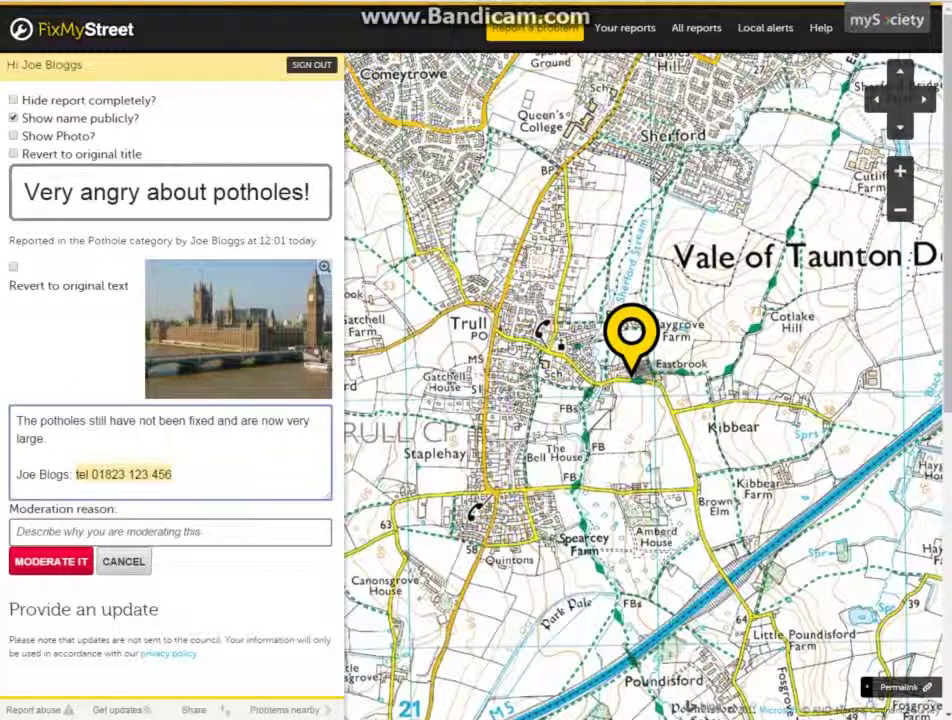
pyautogui.press('BackSpace')
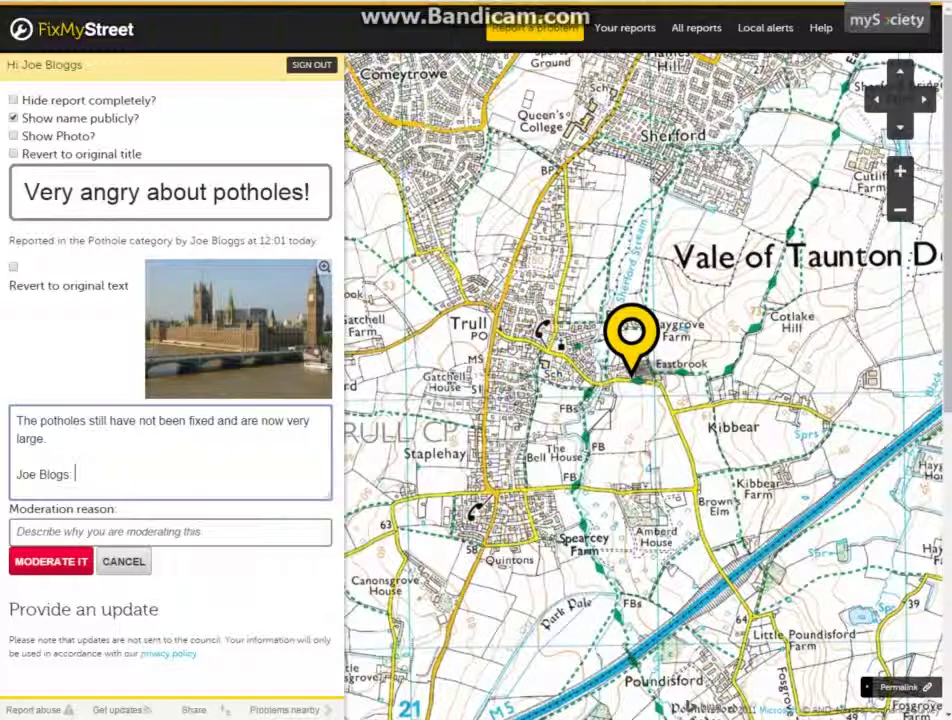
pyautogui.click(46, 438)
# - Set the reporter's name not to be shown publicly on the report
pyautogui.moveTo(141, 118); pyautogui.dragTo(22, 118)
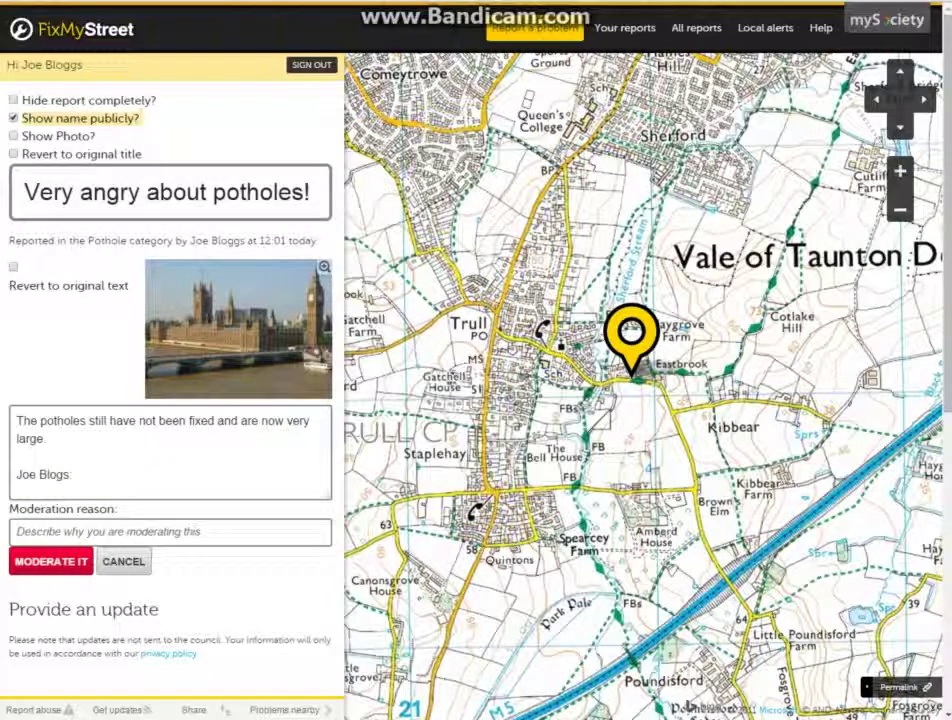
pyautogui.click(13, 118)
pyautogui.moveTo(190, 240); pyautogui.dragTo(245, 240)
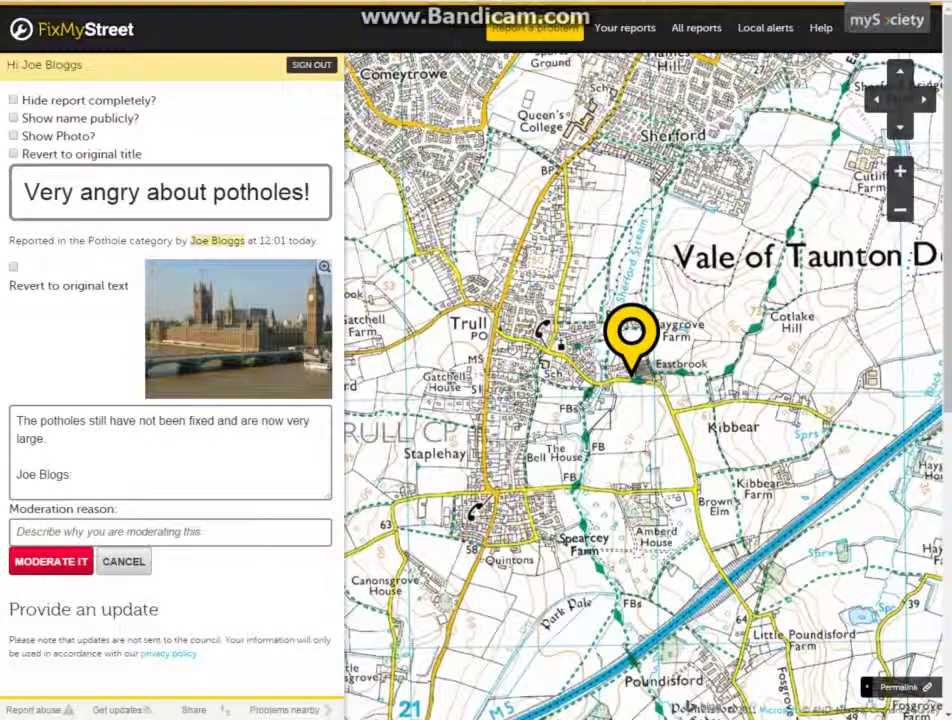
# - Delete the reporter's name from the description text and submit the moderation with no reason given
pyautogui.moveTo(76, 474); pyautogui.dragTo(22, 474)
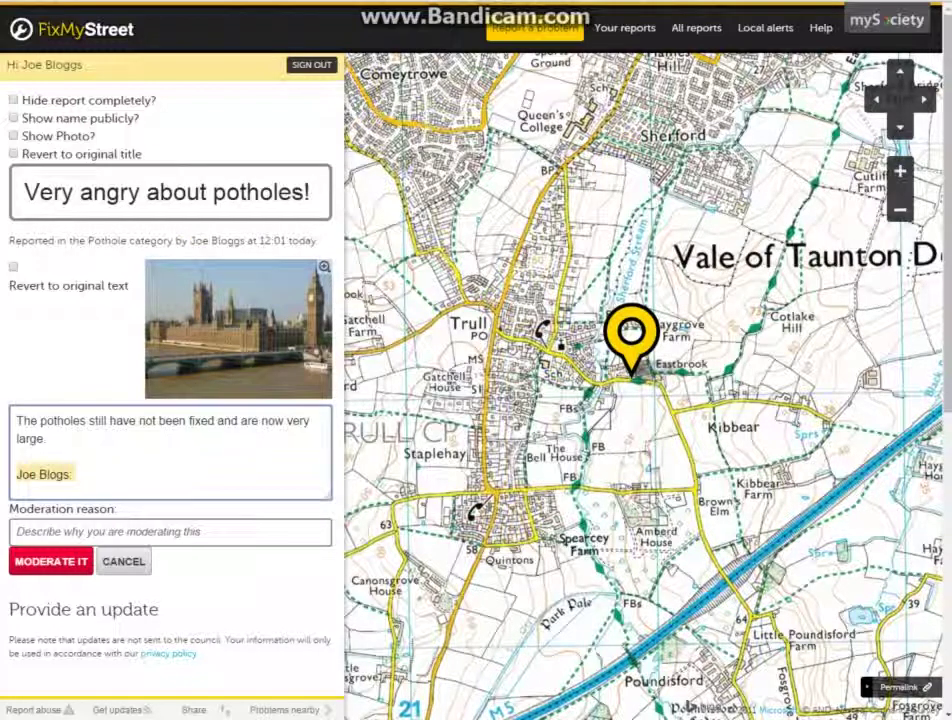
pyautogui.press('BackSpace')
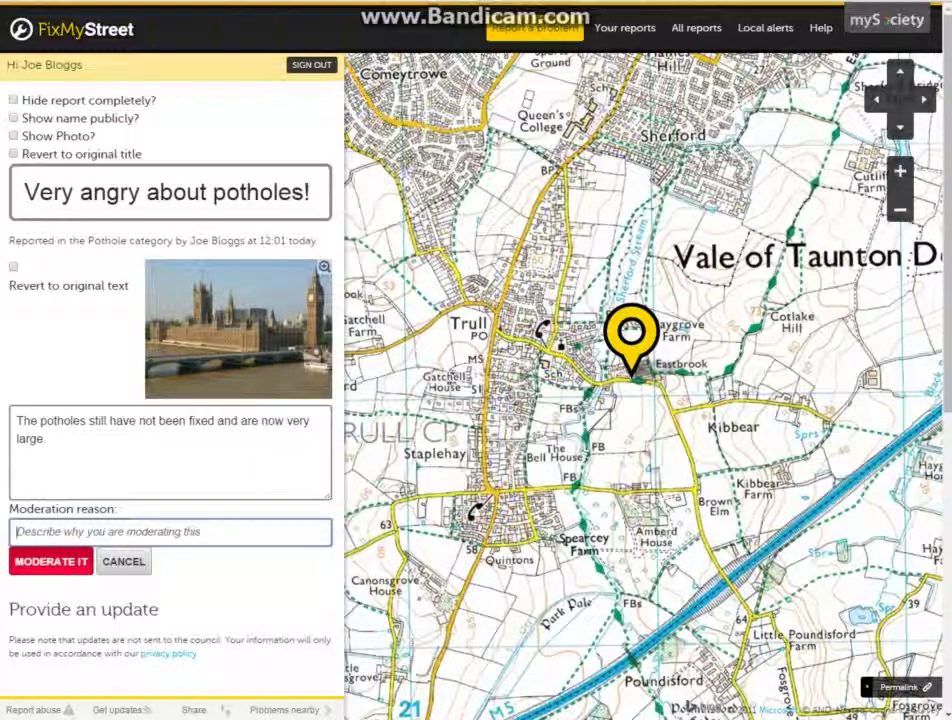
pyautogui.press('Return')
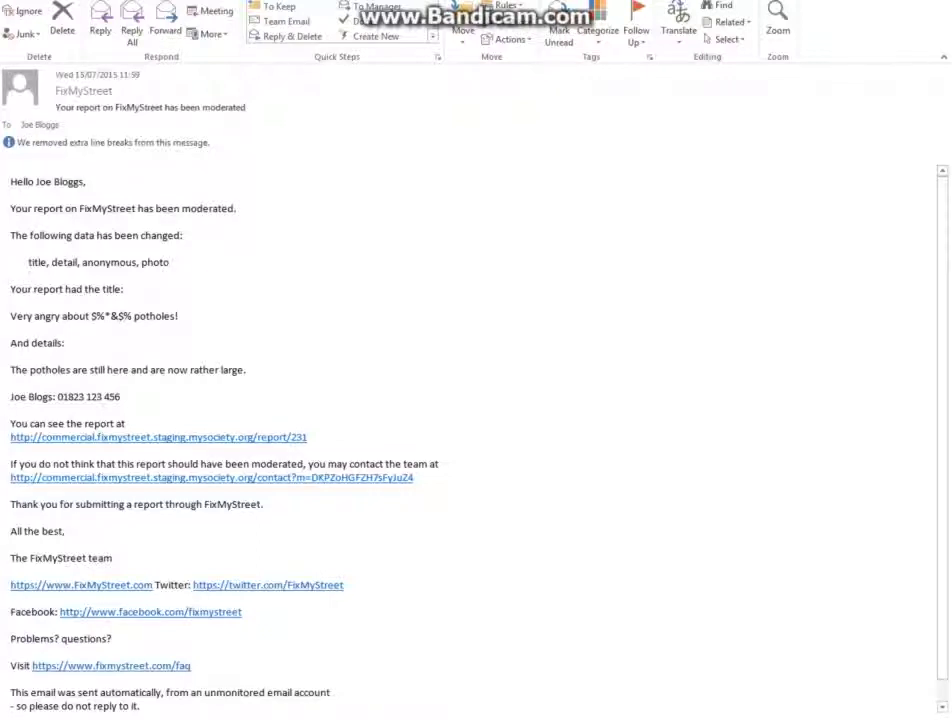
# - Review the moderation notification e-mail: the changed data, the original title, and the links to the report and contact page
pyautogui.moveTo(10, 235); pyautogui.dragTo(172, 262)
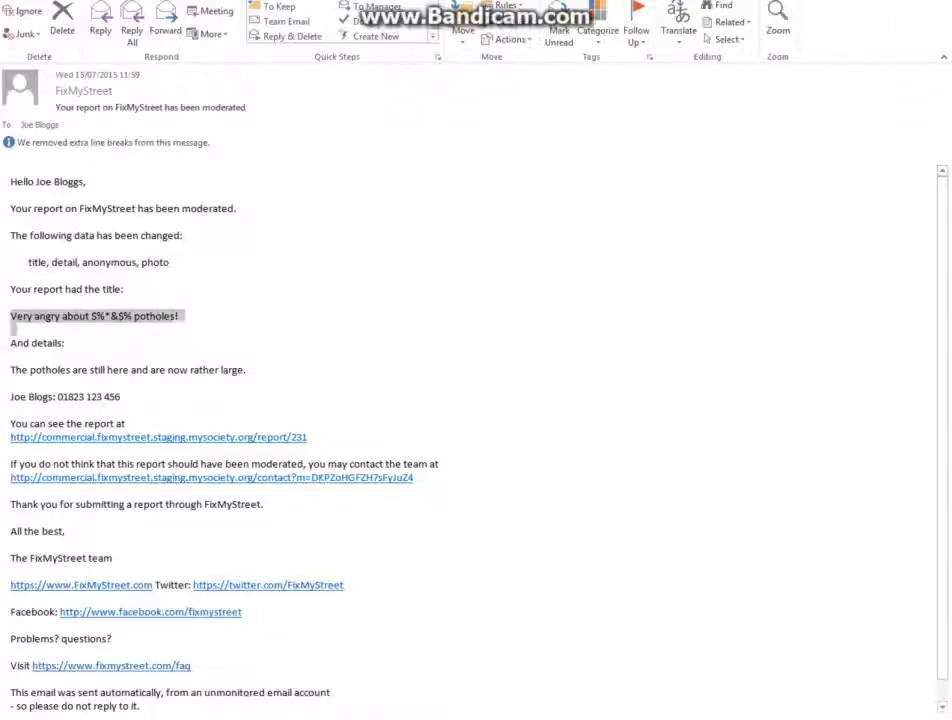
pyautogui.moveTo(312, 437); pyautogui.dragTo(10, 437)
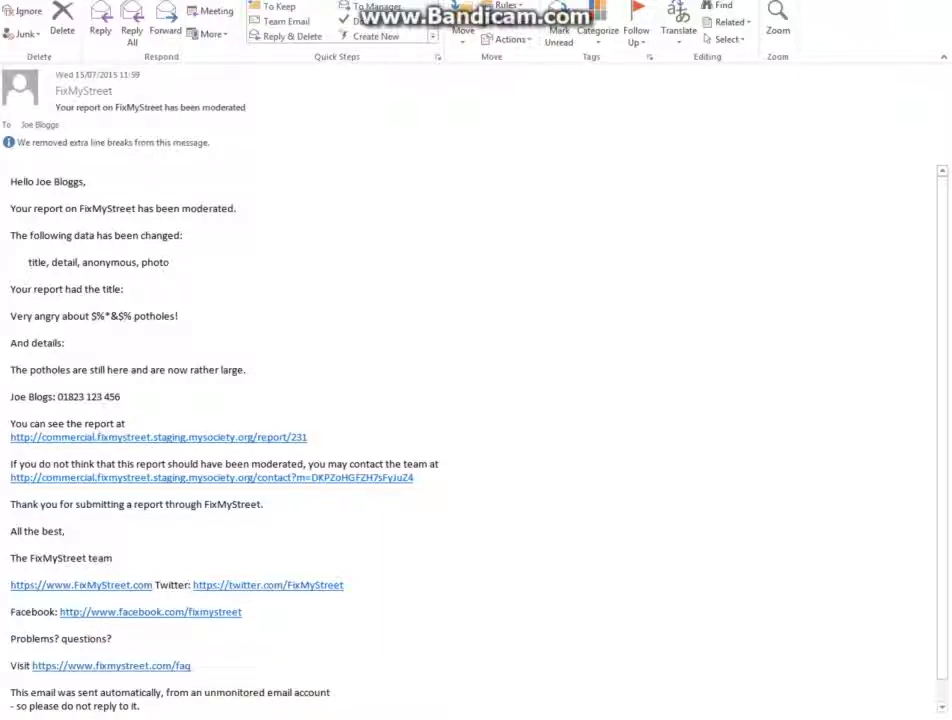
pyautogui.moveTo(414, 478); pyautogui.dragTo(10, 478)
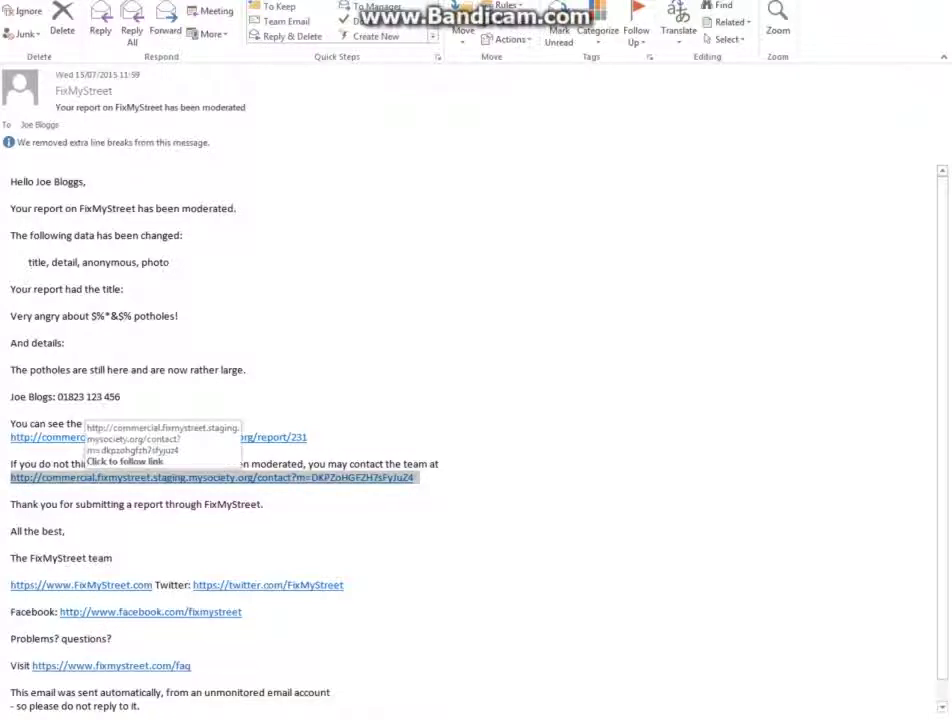
pyautogui.click(85, 478)
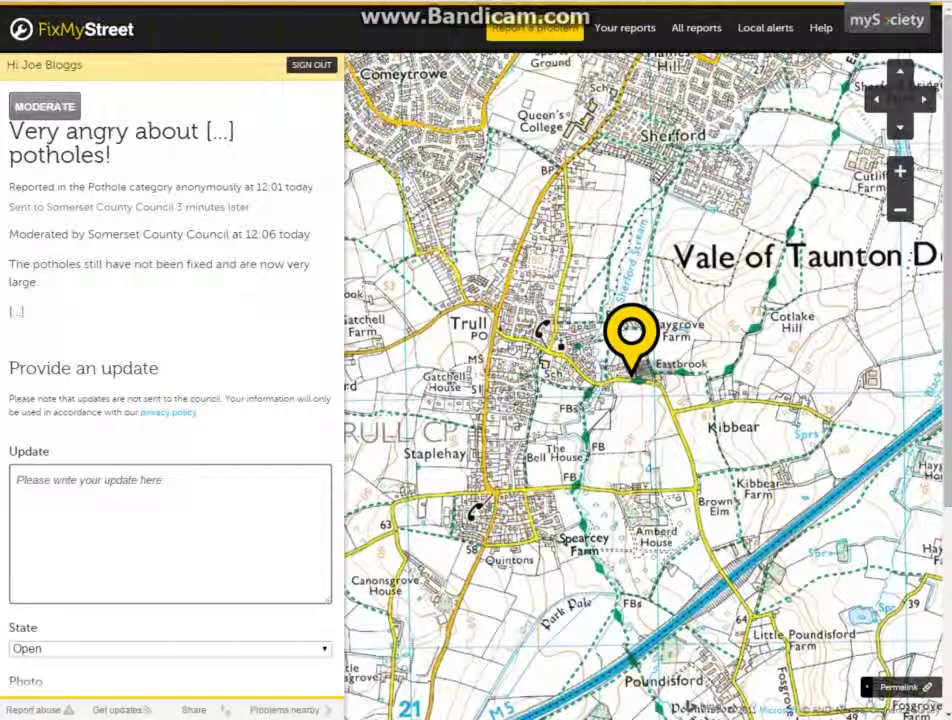
# - Reopen the moderated report's moderation form and set both the title and the text to revert to the original
pyautogui.click(44, 106)
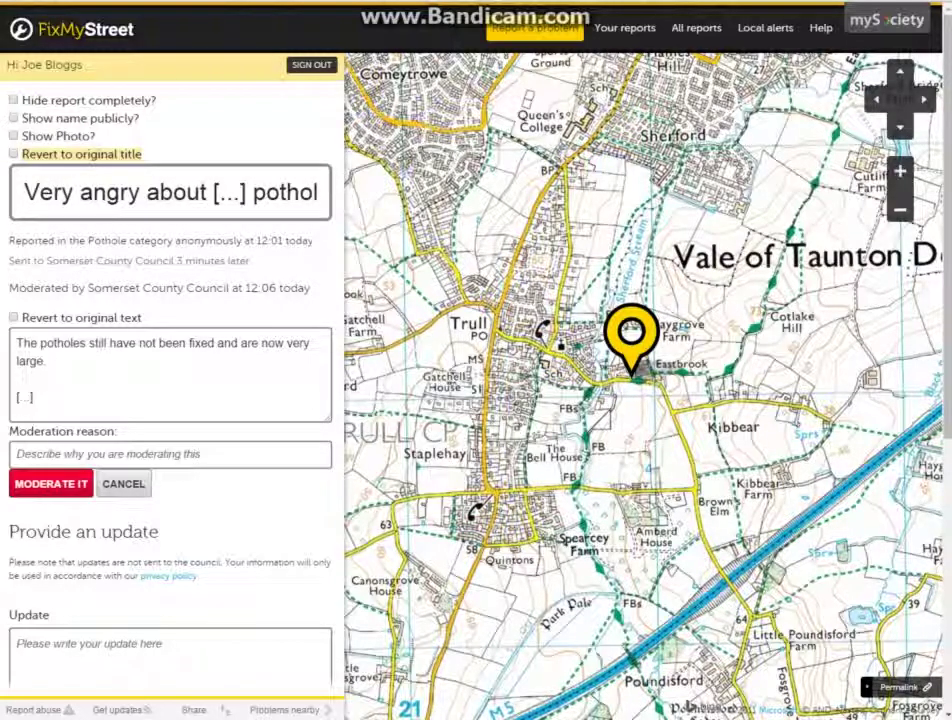
pyautogui.click(80, 154)
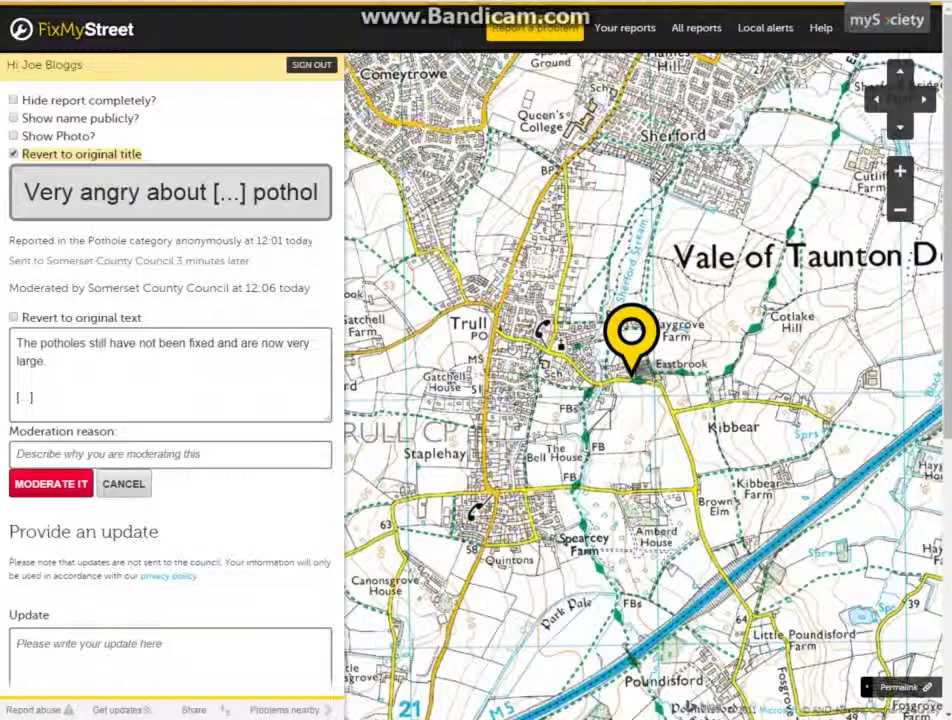
pyautogui.moveTo(34, 397); pyautogui.dragTo(46, 361)
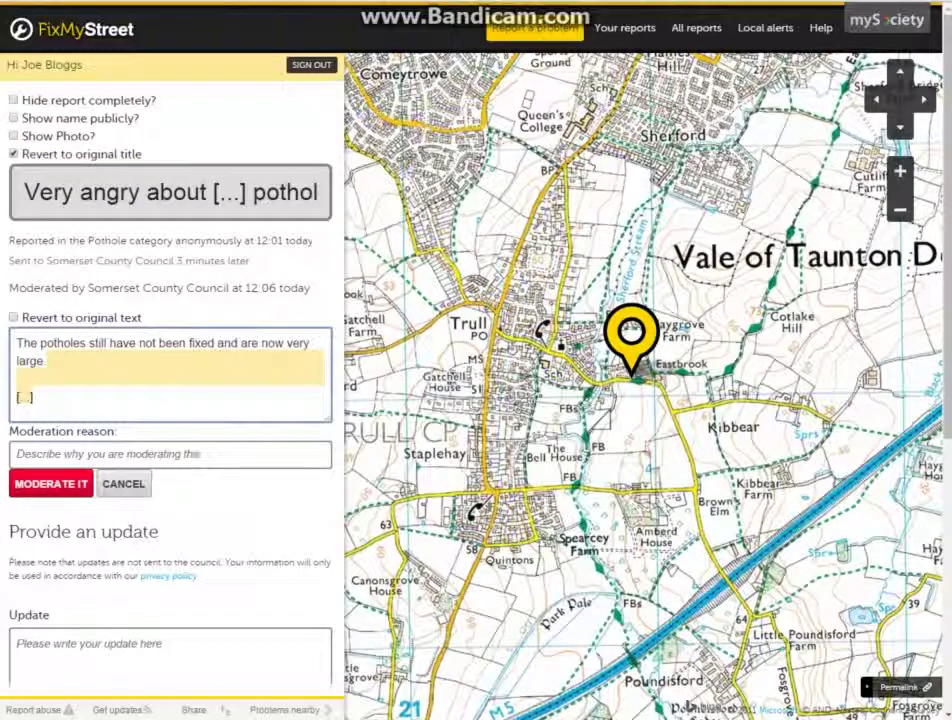
pyautogui.click(13, 317)
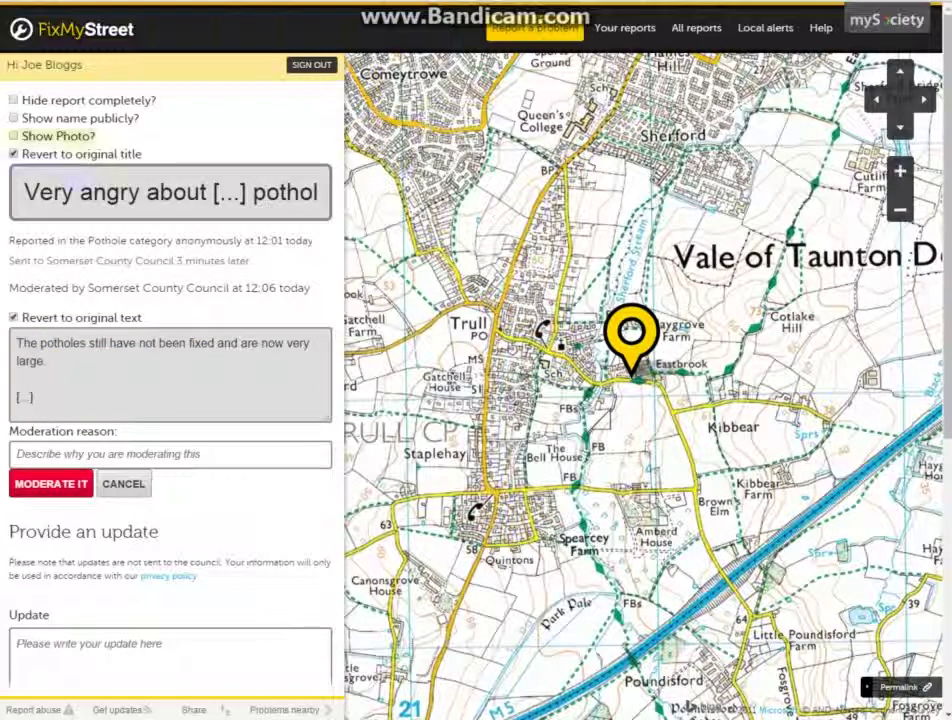
# - Set the photo and the reporter's name to be shown publicly again, and submit the moderation with no reason given
pyautogui.click(13, 135)
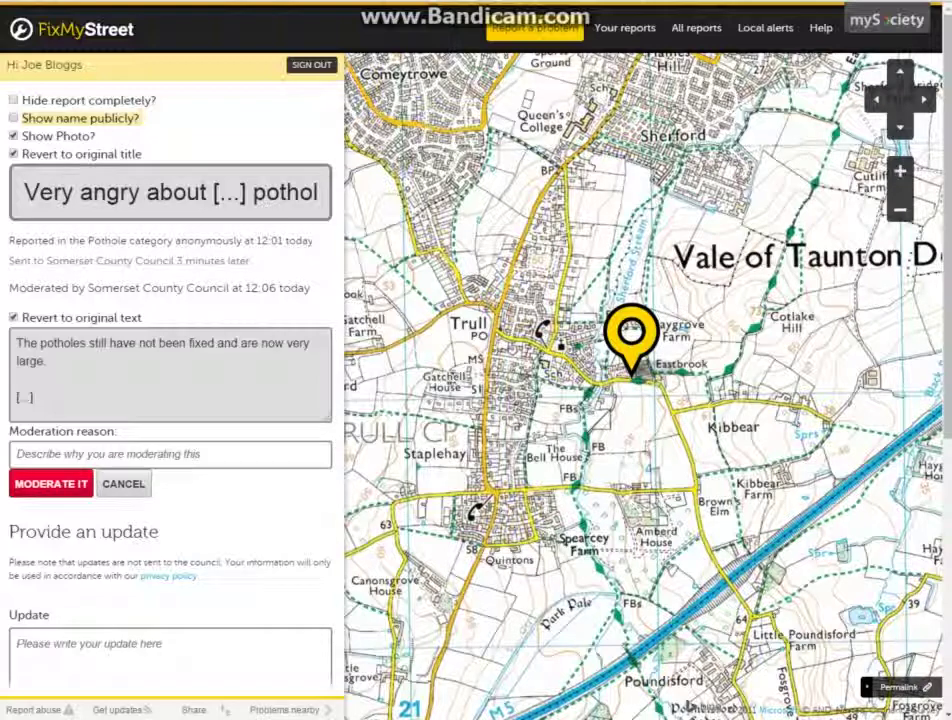
pyautogui.click(13, 117)
pyautogui.scroll(-3, 170, 380)
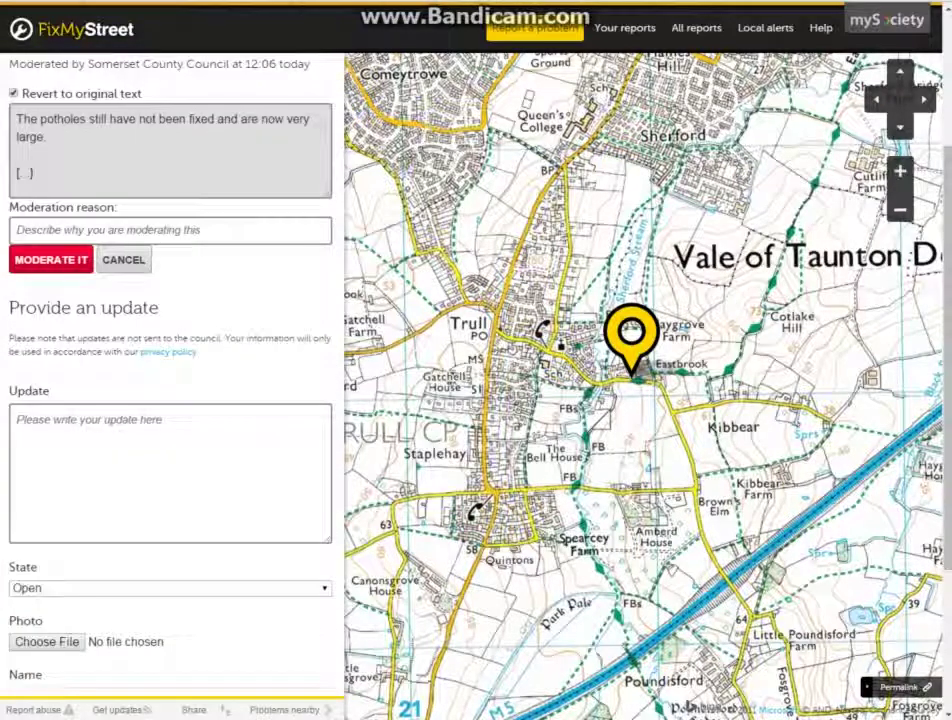
pyautogui.scroll(3, 170, 380)
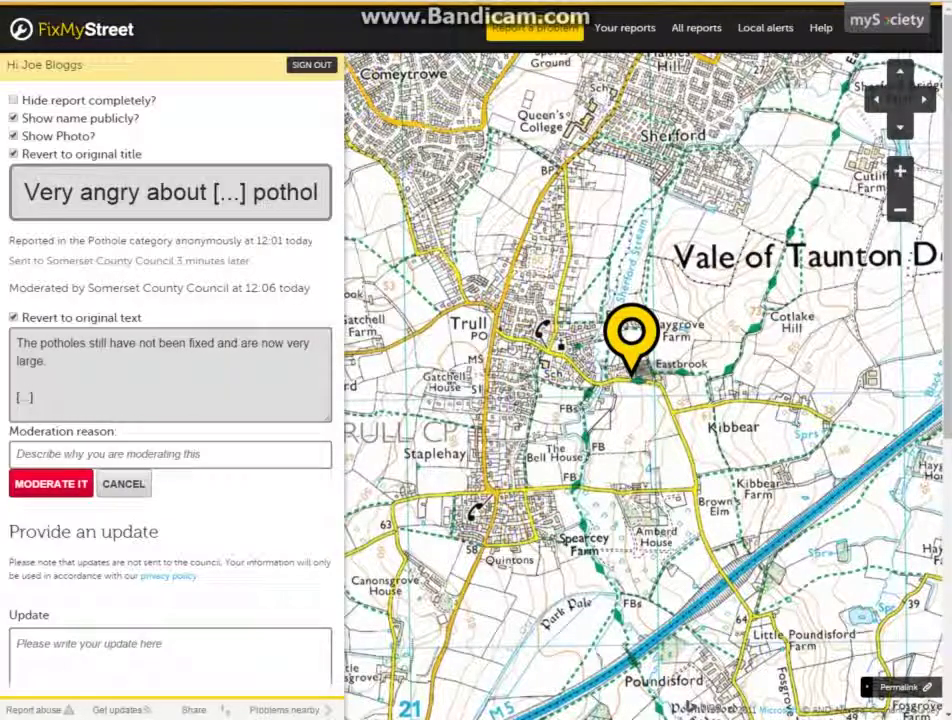
pyautogui.click(17, 454)
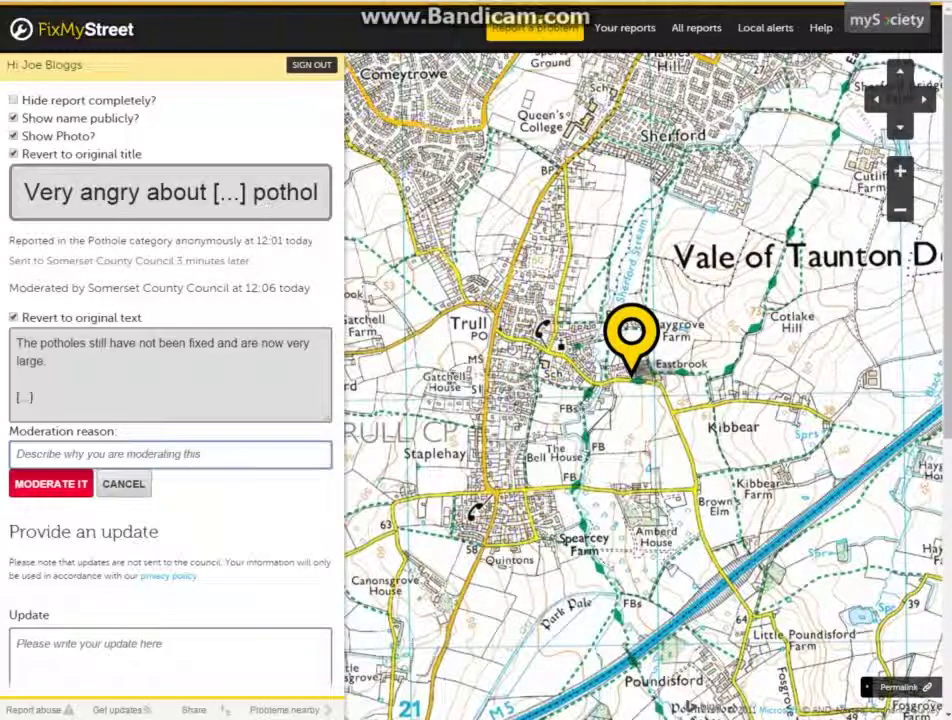
pyautogui.click(51, 483)
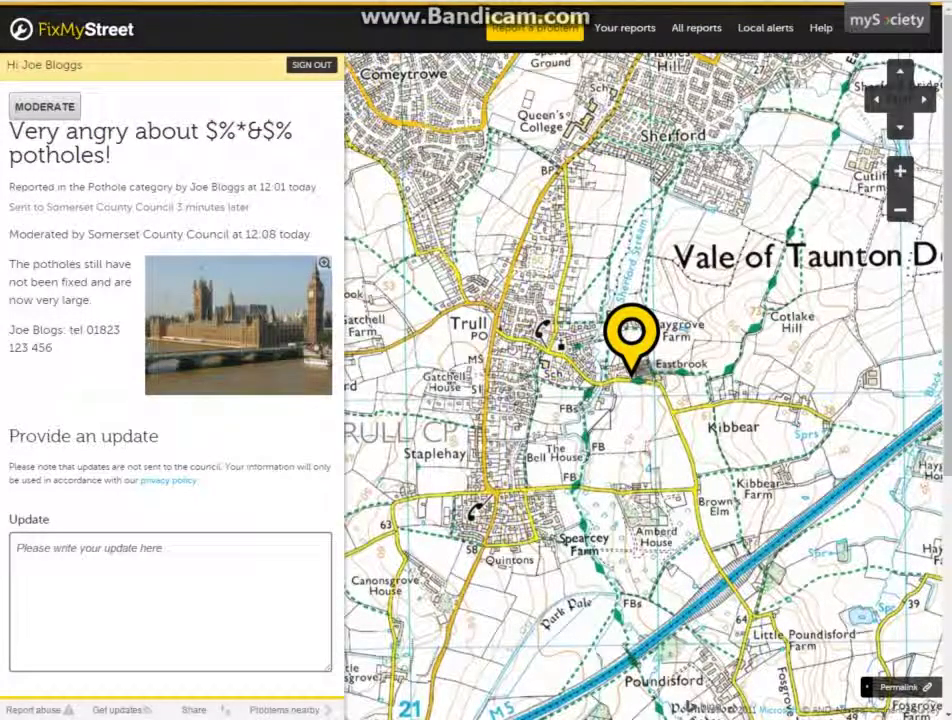
pyautogui.scroll(-2, 170, 400)
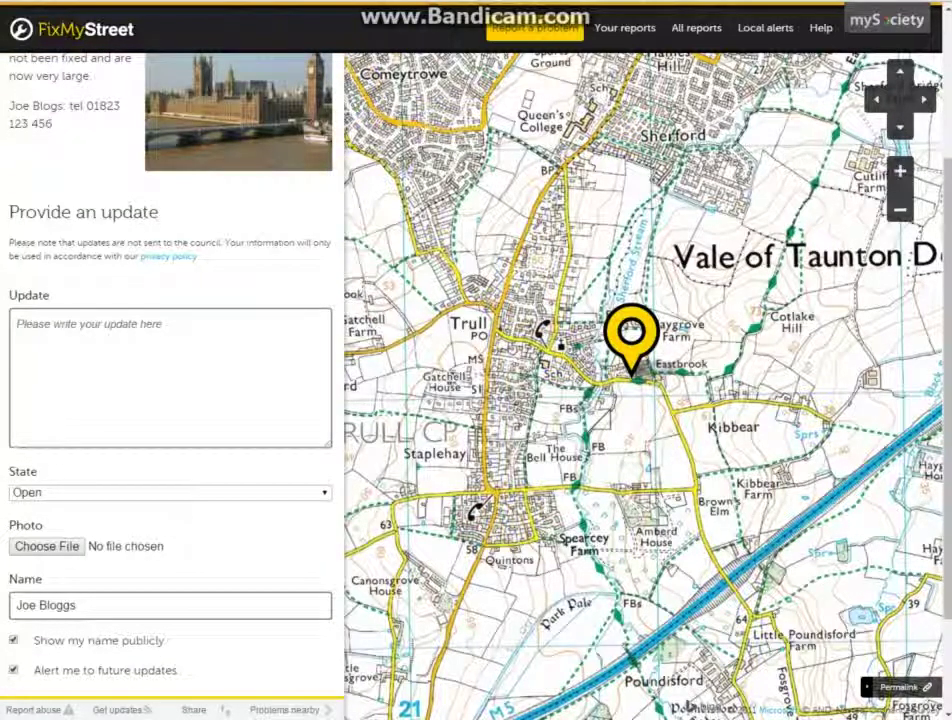
pyautogui.scroll(2, 170, 400)
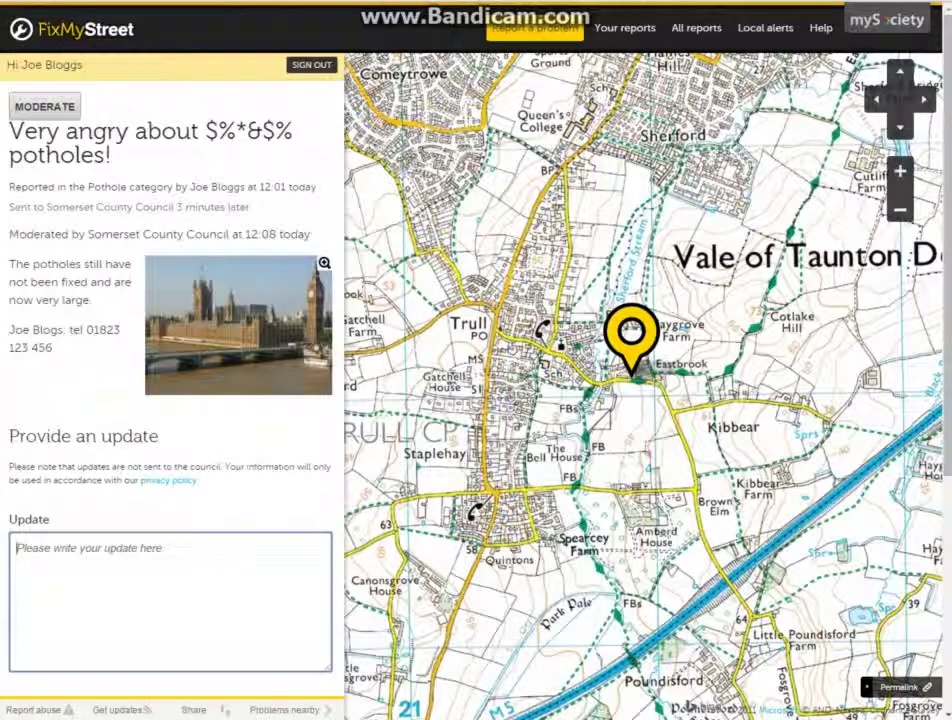
pyautogui.scroll(-2, 170, 400)
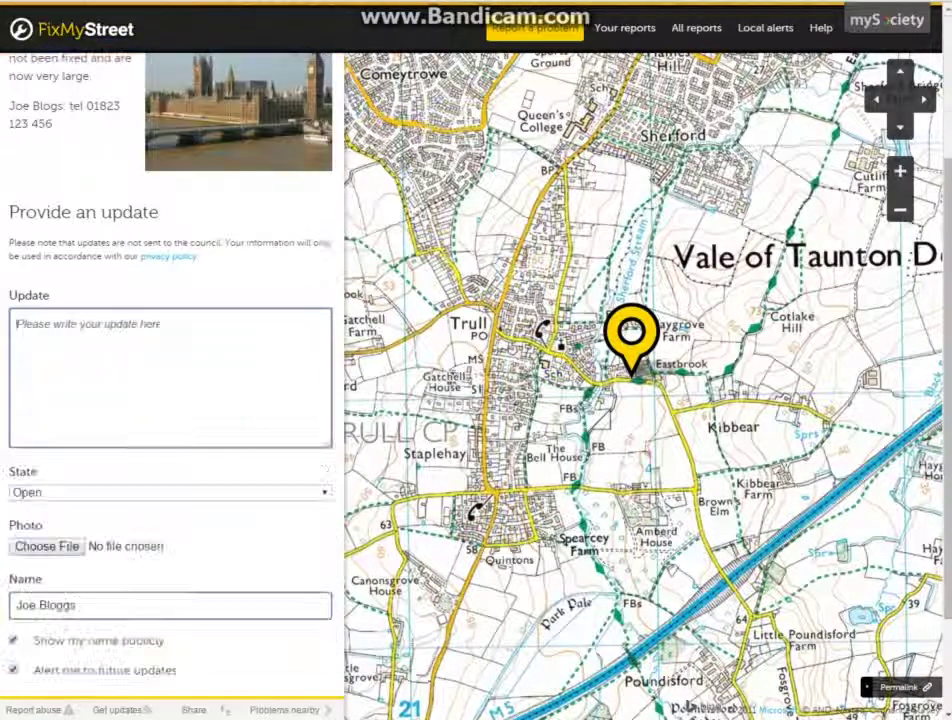
pyautogui.scroll(2, 170, 400)
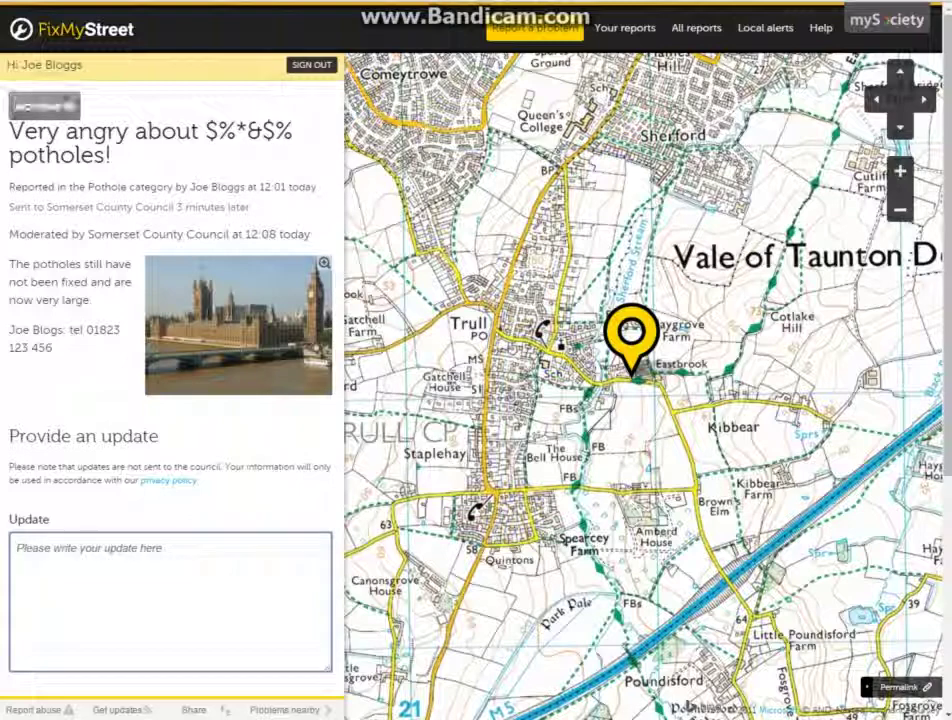
# - Reopen the restored report's moderation form and submit it
pyautogui.click(44, 106)
pyautogui.scroll(-4, 170, 400)
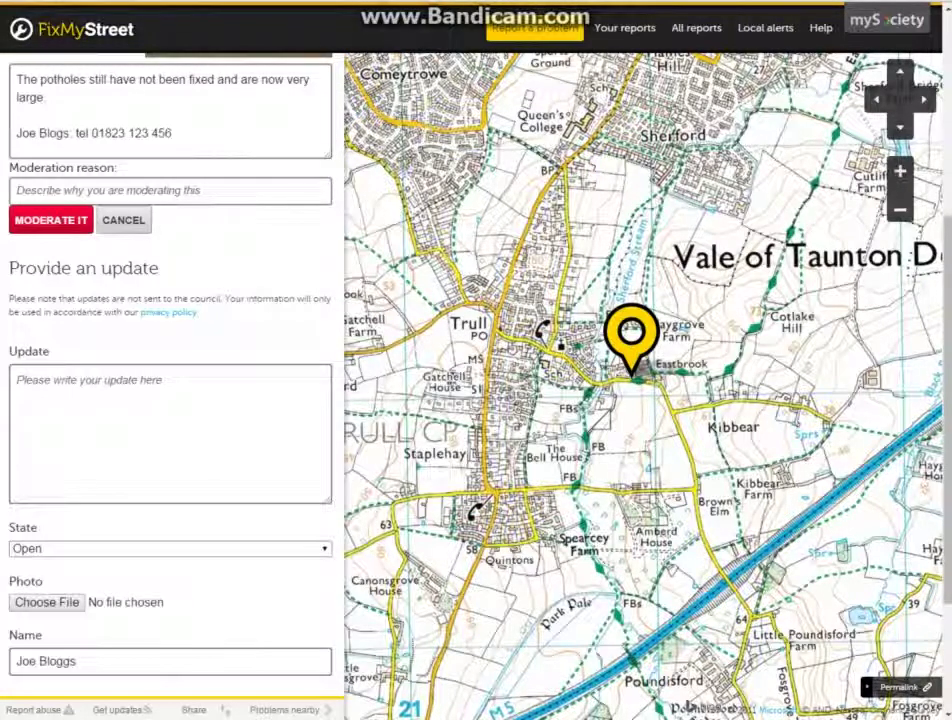
pyautogui.click(51, 220)
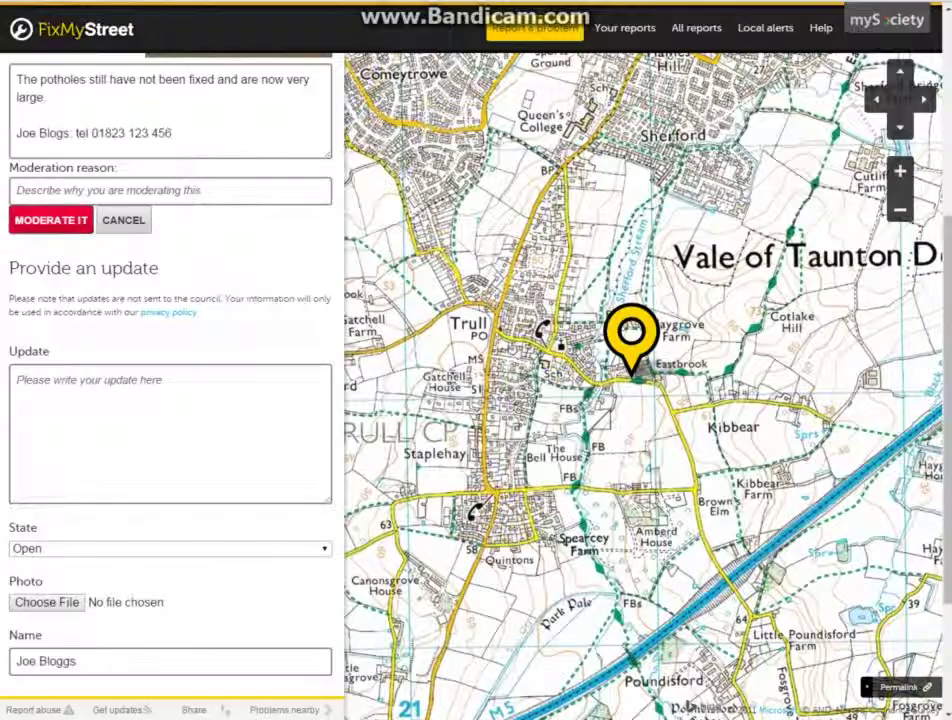